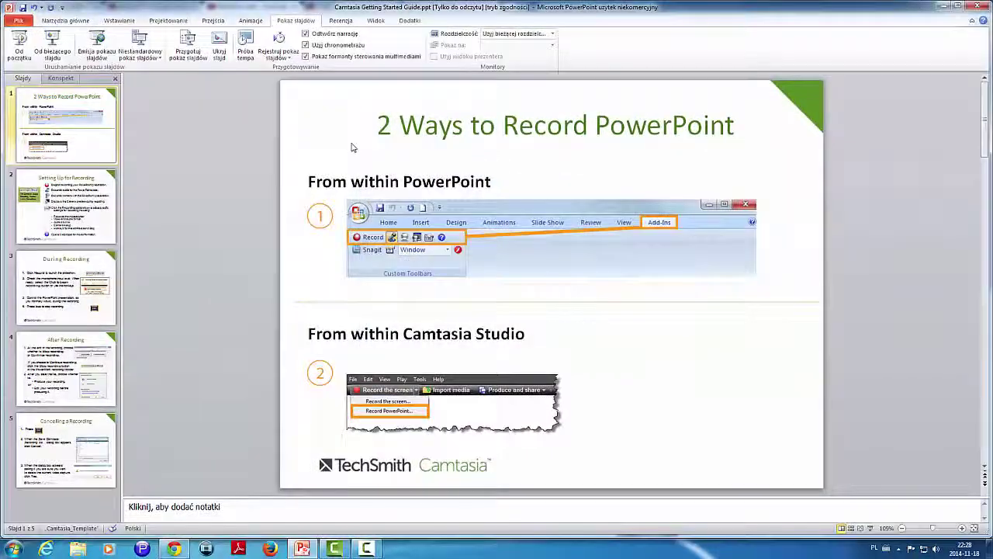
Leave the Camtasia guide in PowerPoint and bring up the Google+ Hangouts On Air page in Chrome
key("super")
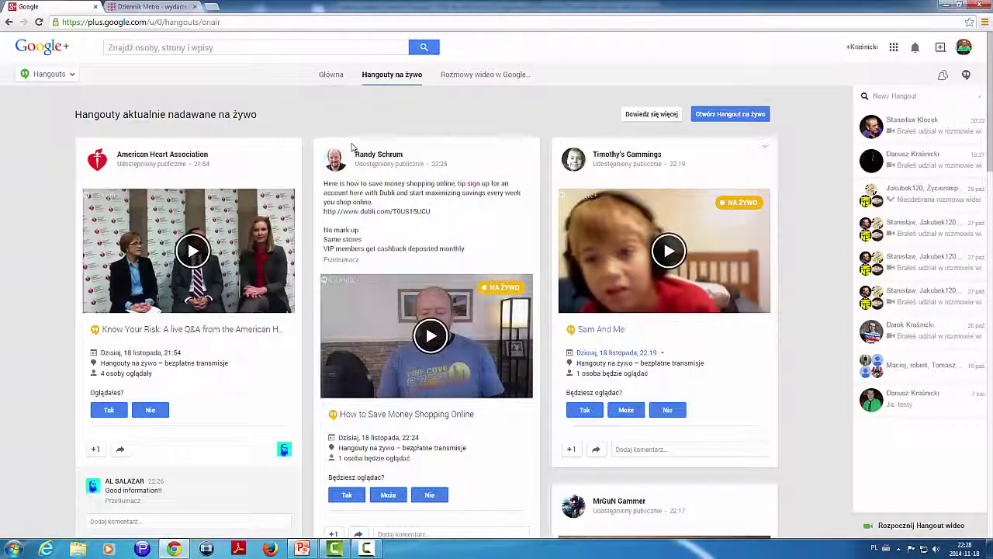
Start a new public live hangout titled 'Slide Show Test 3' by reusing the earlier broadcast title
left_click(730, 114)
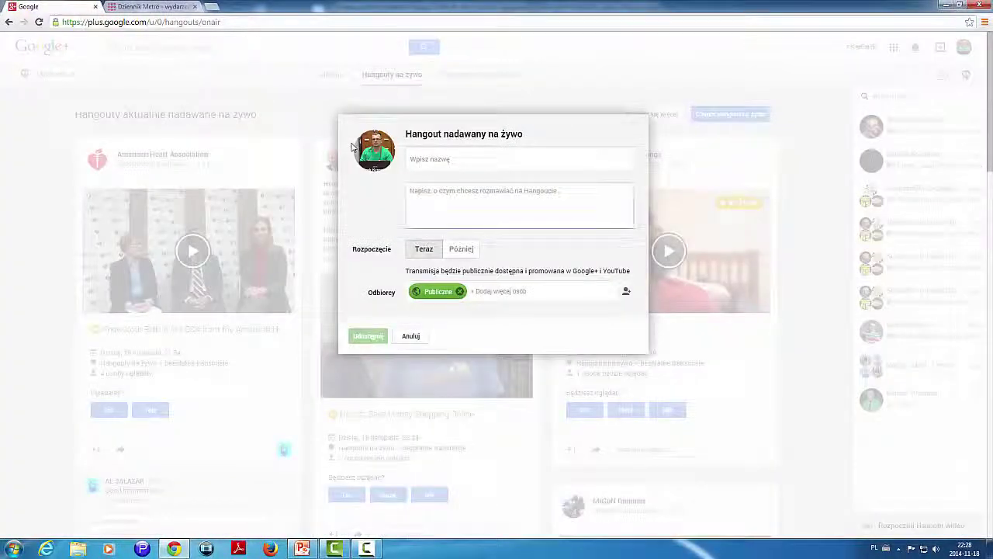
key("shift+Tab")
key("Menu")
key("Down")
key("Return")
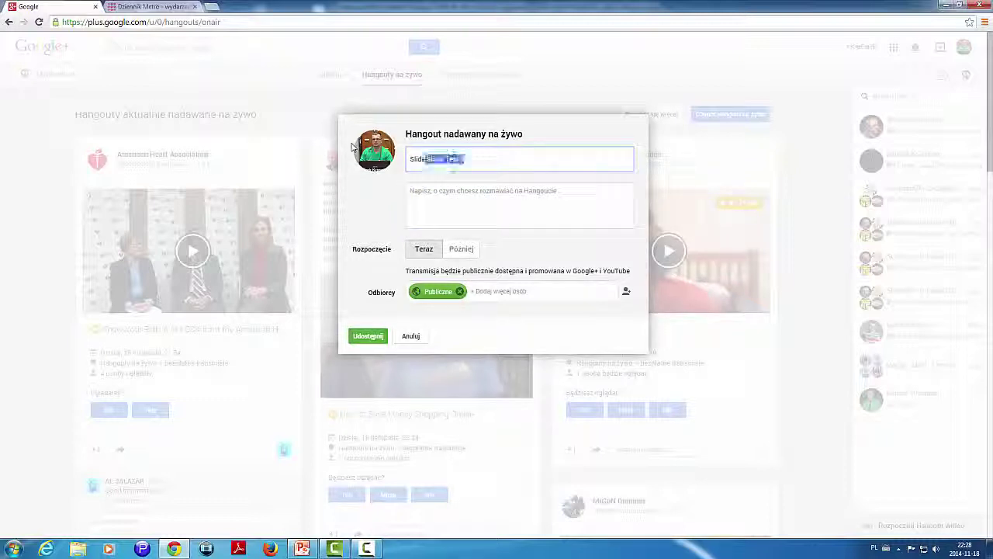
key("ctrl+a")
key("ctrl+c")
key("Tab")
key("ctrl+v")
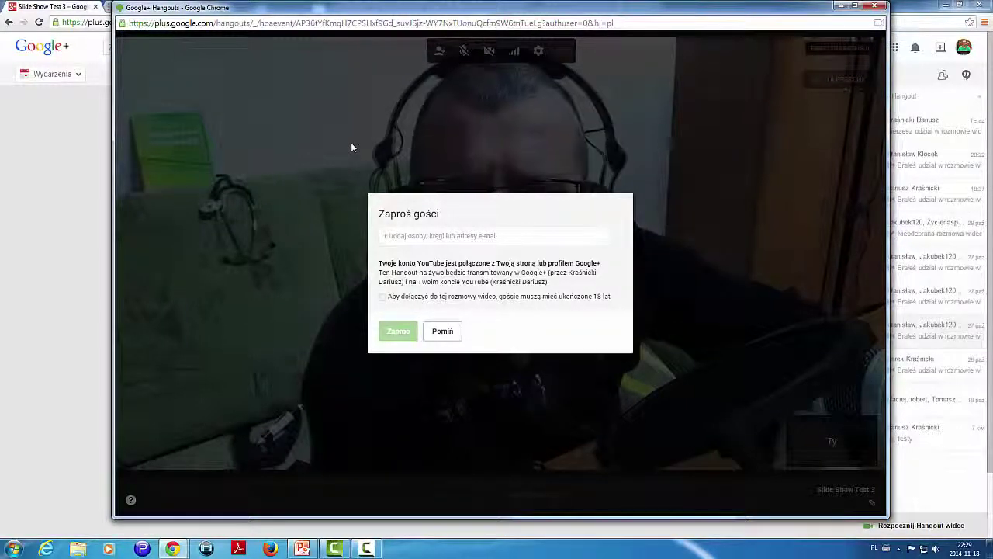
Skip guest invites and screen-share the Camtasia Getting Started Guide window into the hangout
key("Escape")
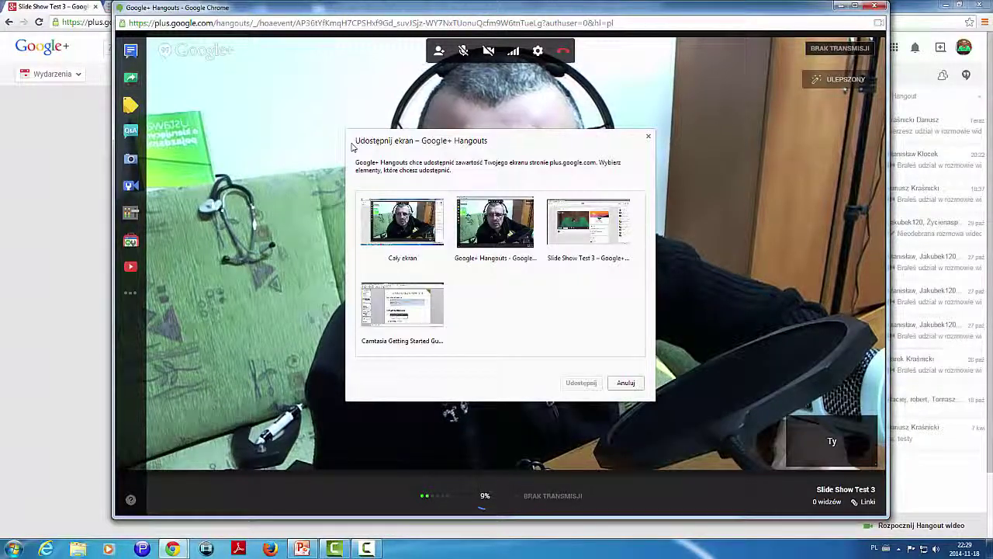
key("End")
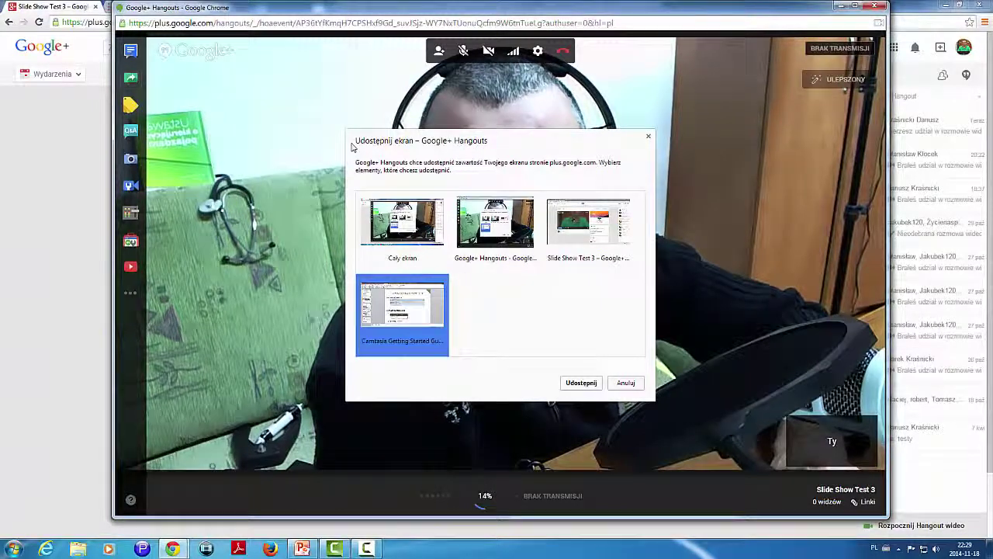
key("Return")
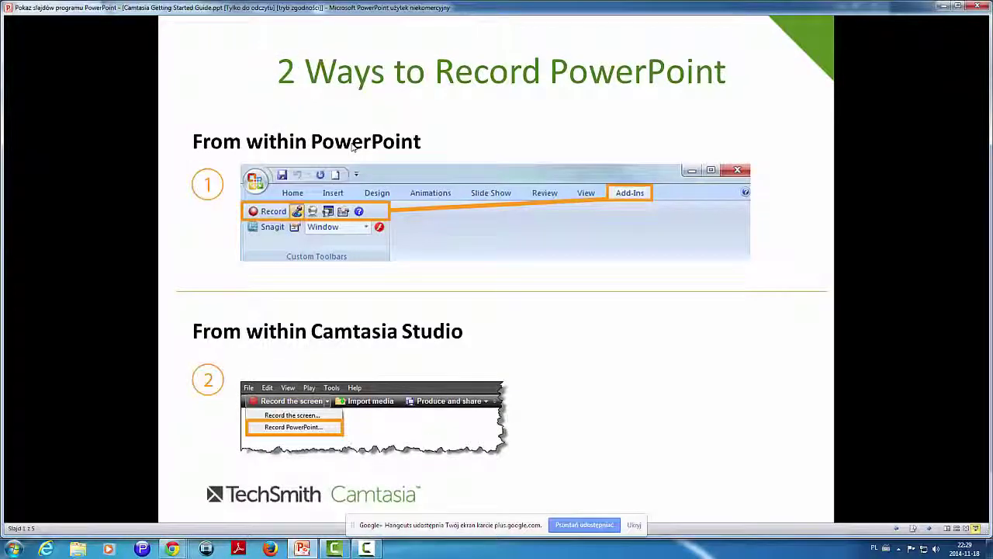
Advance through all five guide slides to the end and exit back to editing view
left_click(351, 146)
left_click(351, 146)
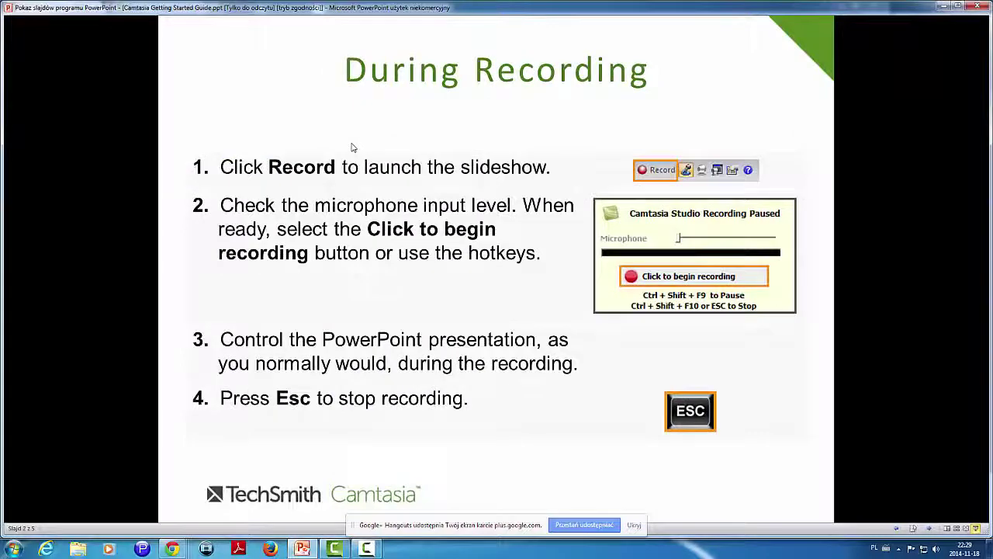
left_click(352, 147)
left_click(351, 147)
left_click(351, 147)
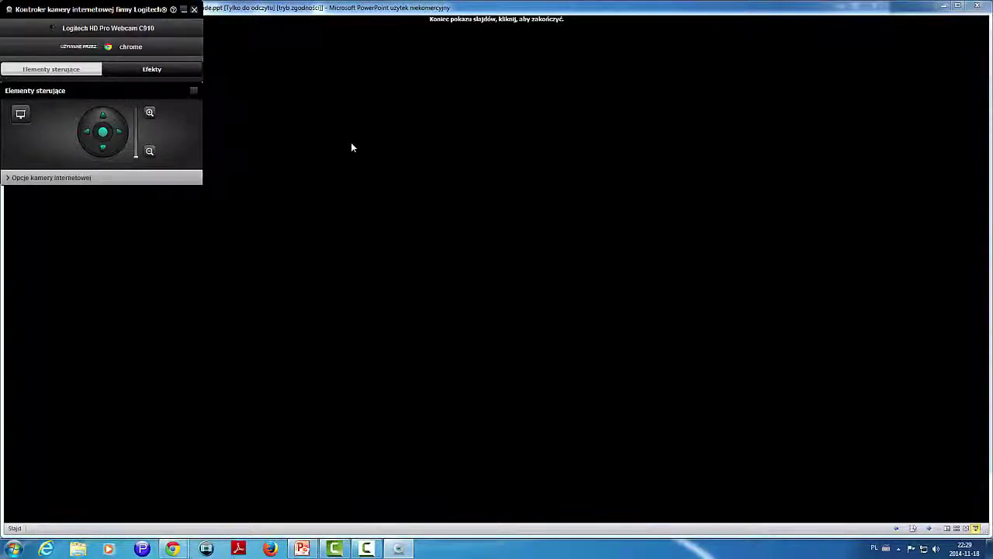
left_click(351, 147)
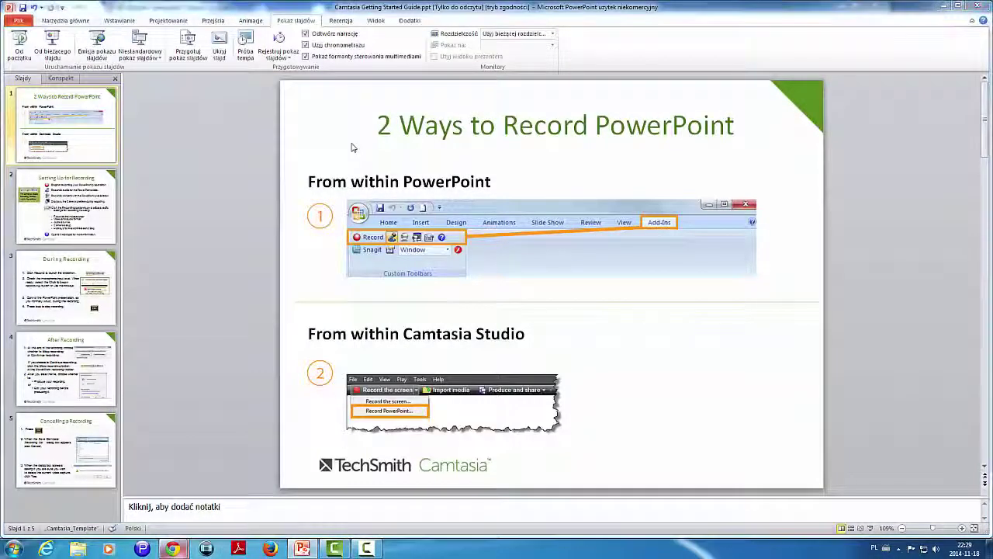
Bring the hangout window forward and start the Slide Show Test 3 live broadcast, confirming going live
mouse_move(172, 548)
left_click(233, 477)
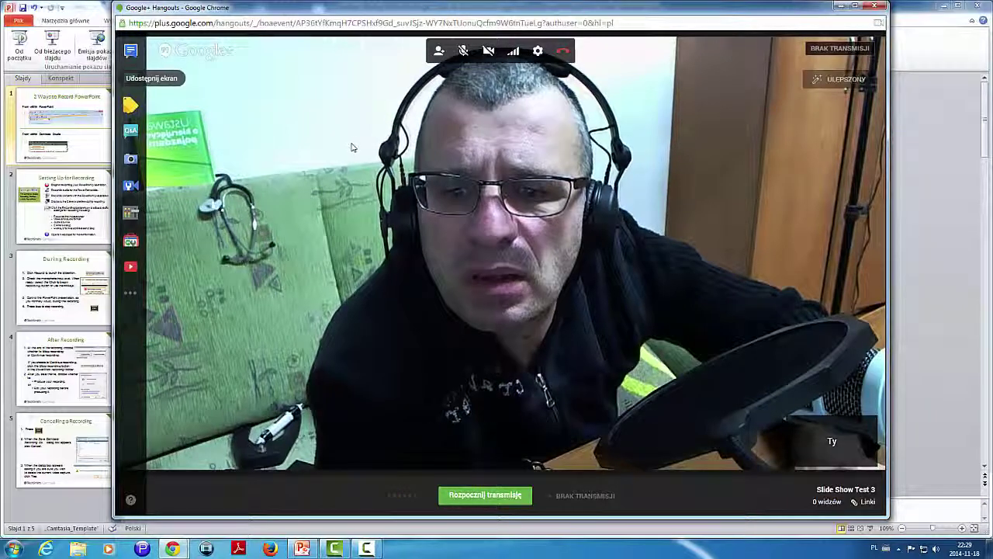
left_click(485, 494)
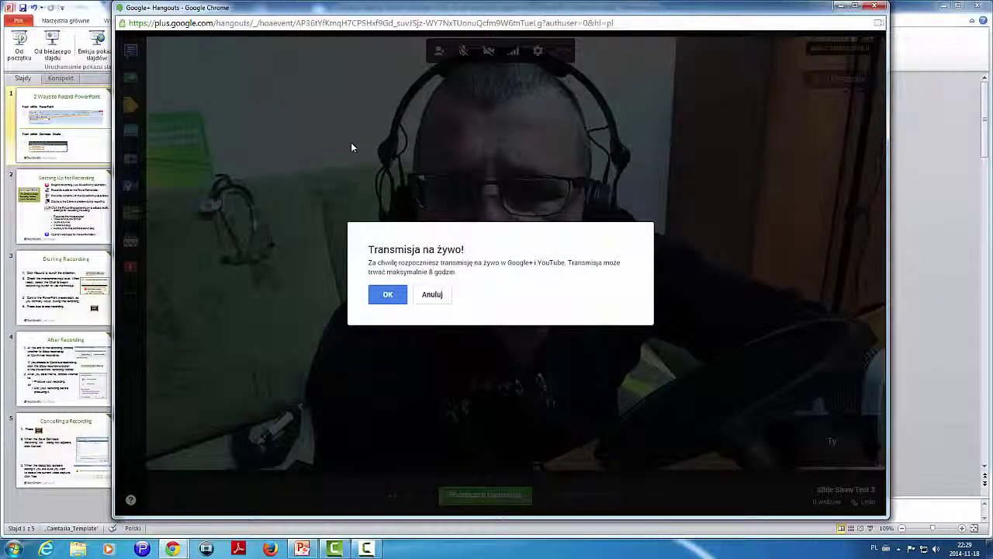
key("Return")
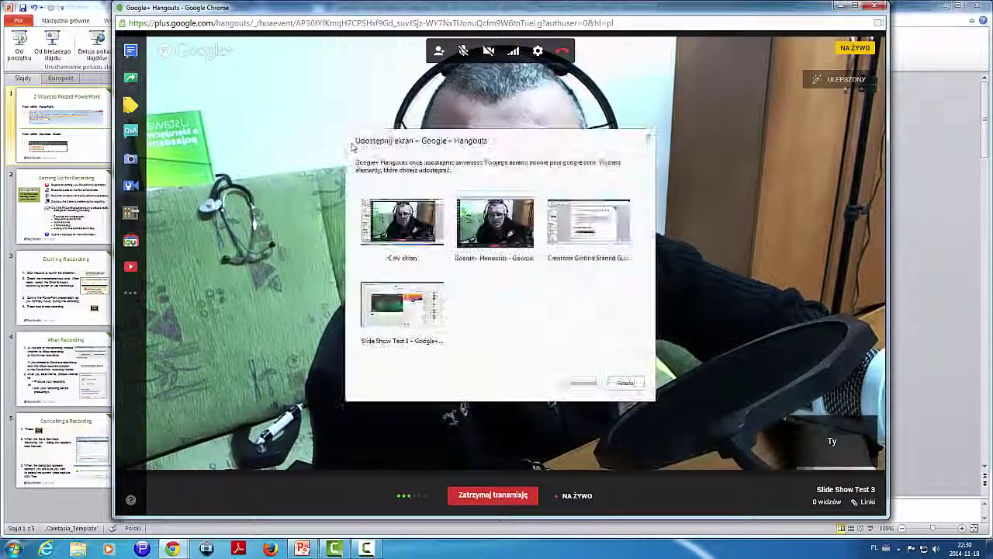
Share the Camtasia guide window in the live broadcast and start the slide show from slide 1
key("Right")
key("Right")
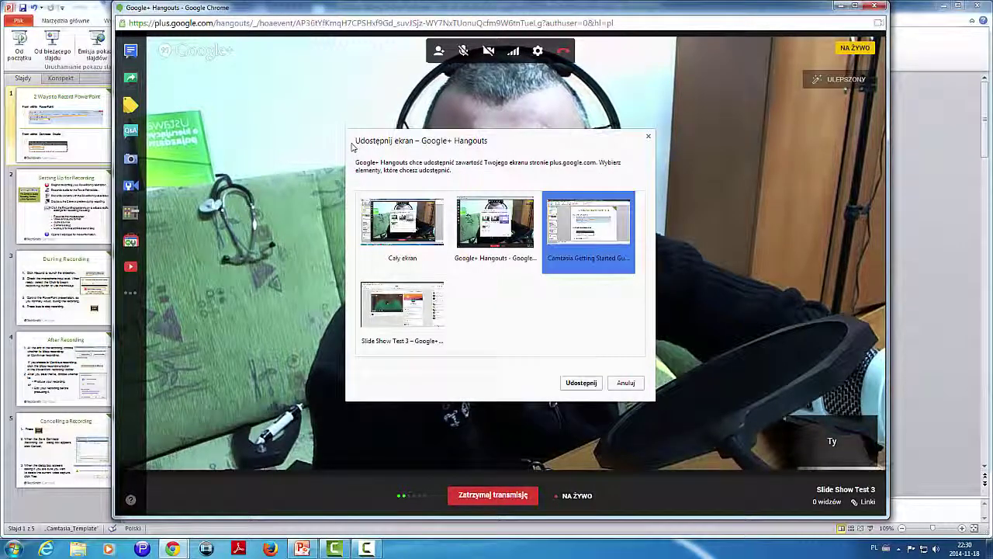
key("Return")
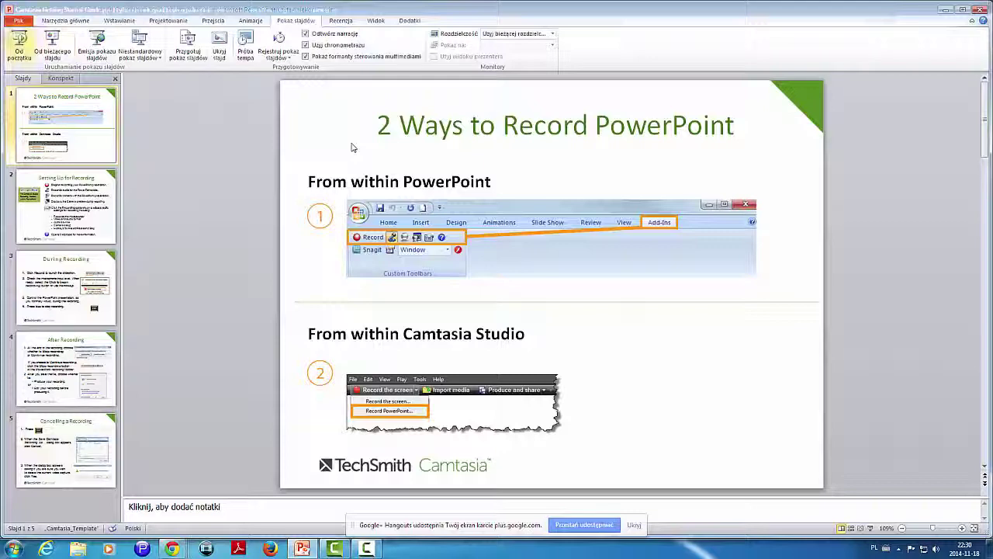
key("F5")
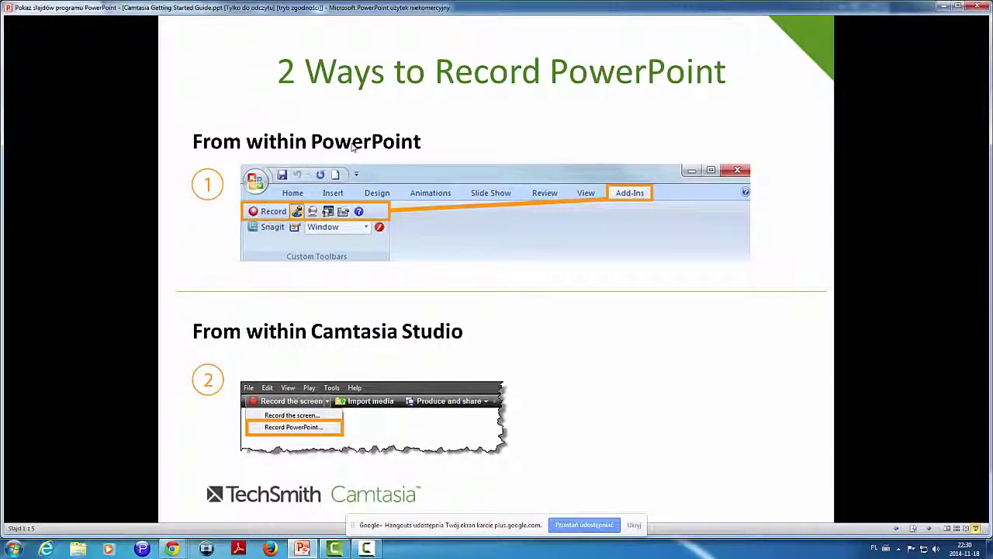
Step through the Setting Up, During, After and Cancelling Recording slides, then exit to editing view
left_click(353, 146)
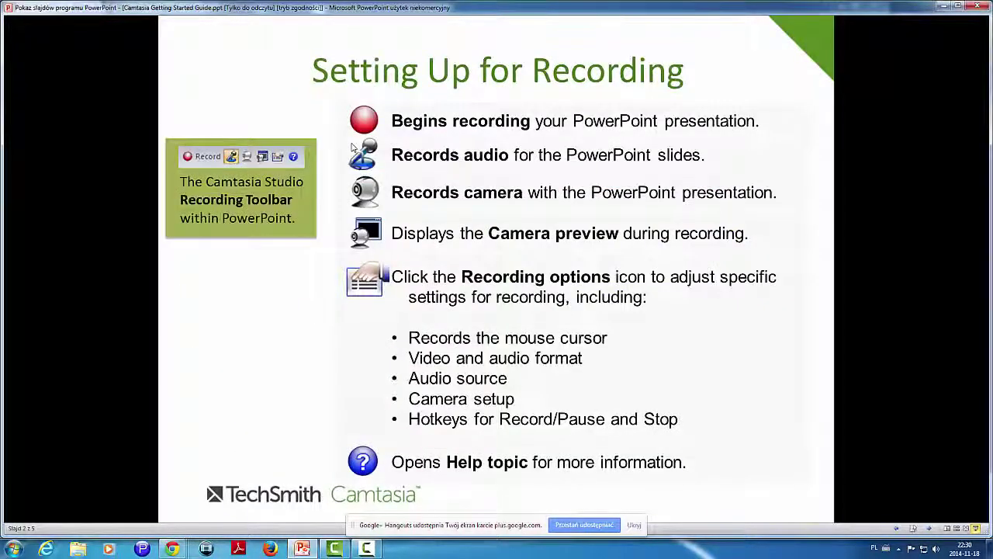
left_click(353, 146)
left_click(353, 147)
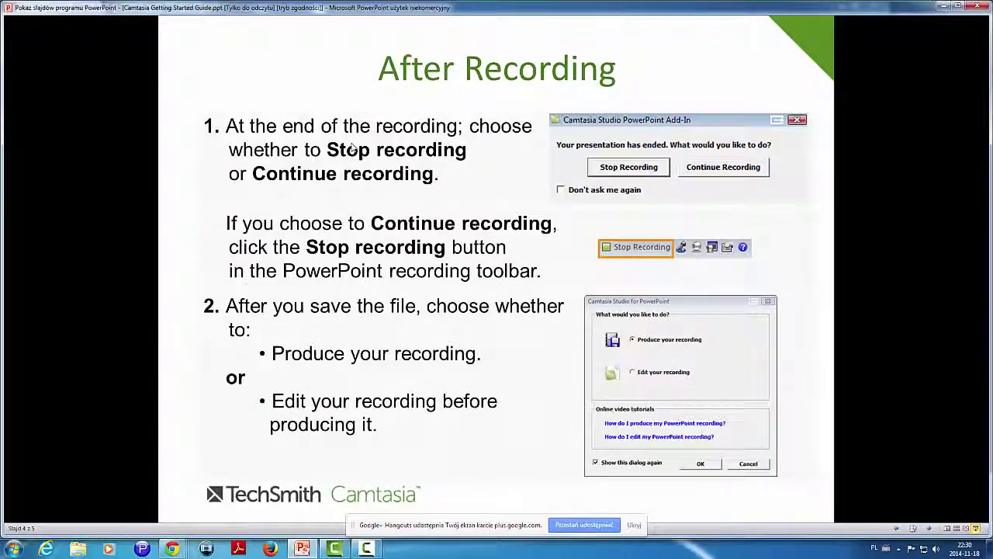
left_click(353, 147)
left_click(353, 148)
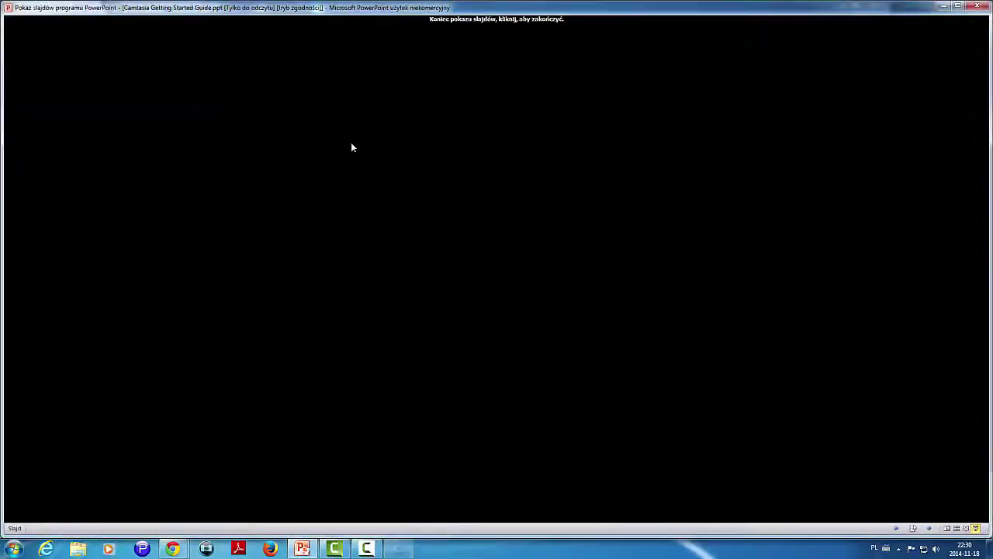
left_click(351, 147)
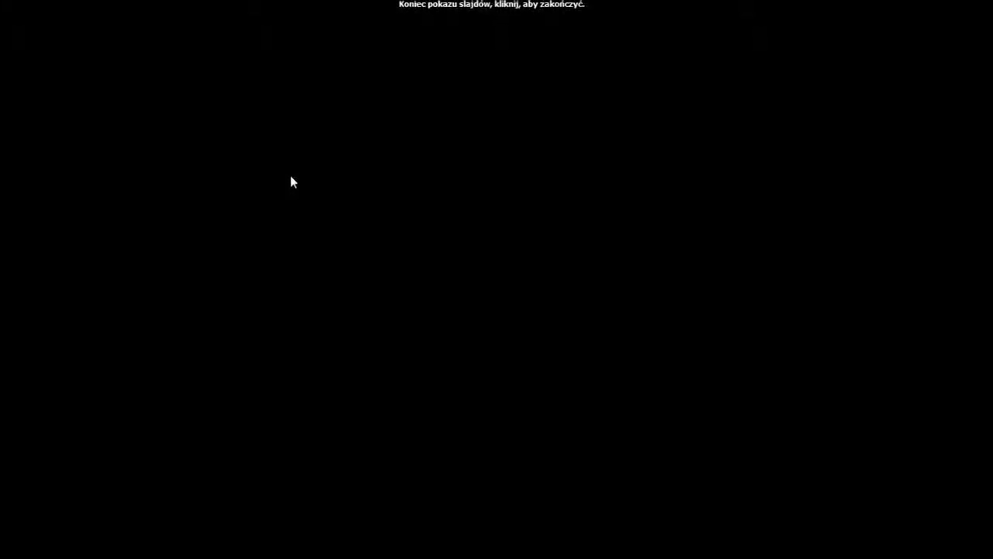
left_click(286, 179)
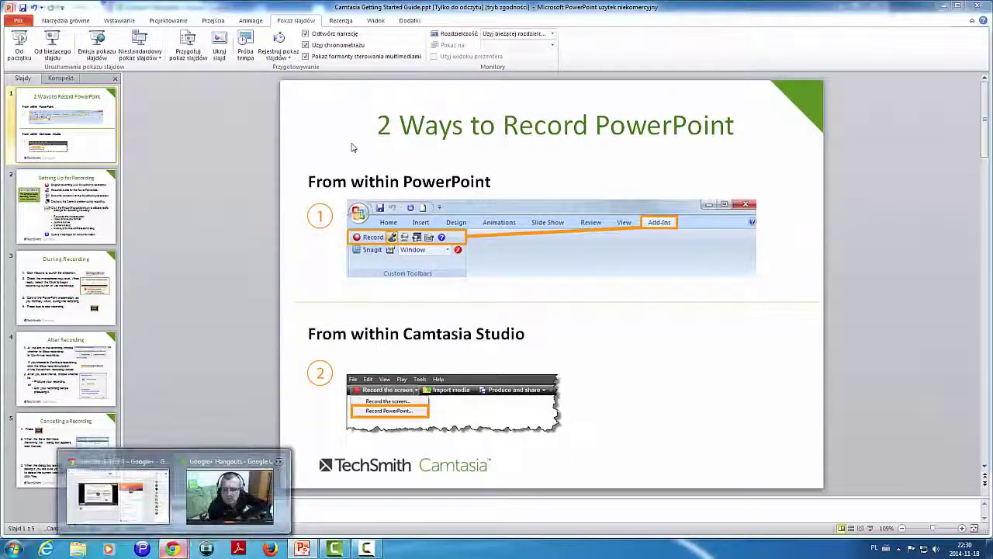
Re-share the PowerPoint window to the hangout and rerun the slide show up to the After Recording slide
key("alt+Tab")
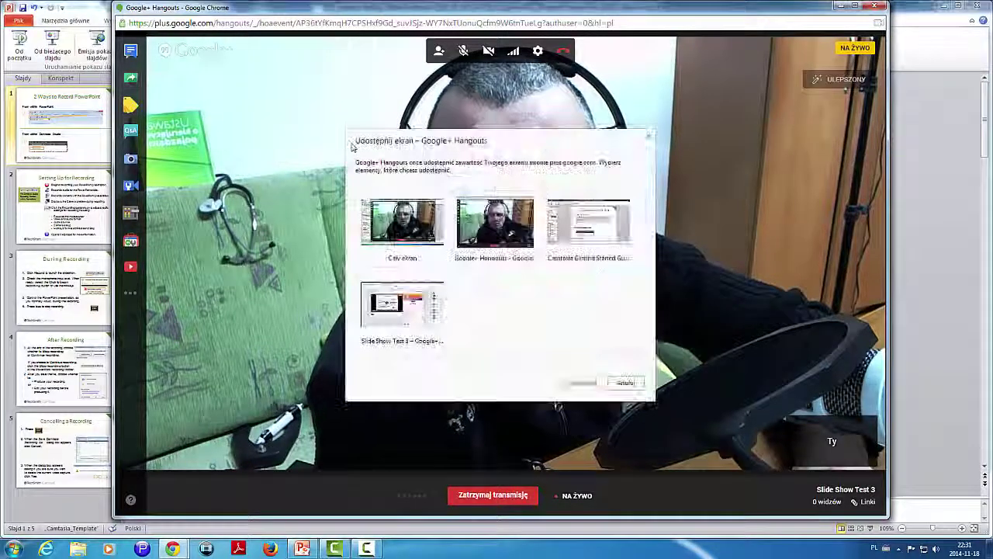
key("Return")
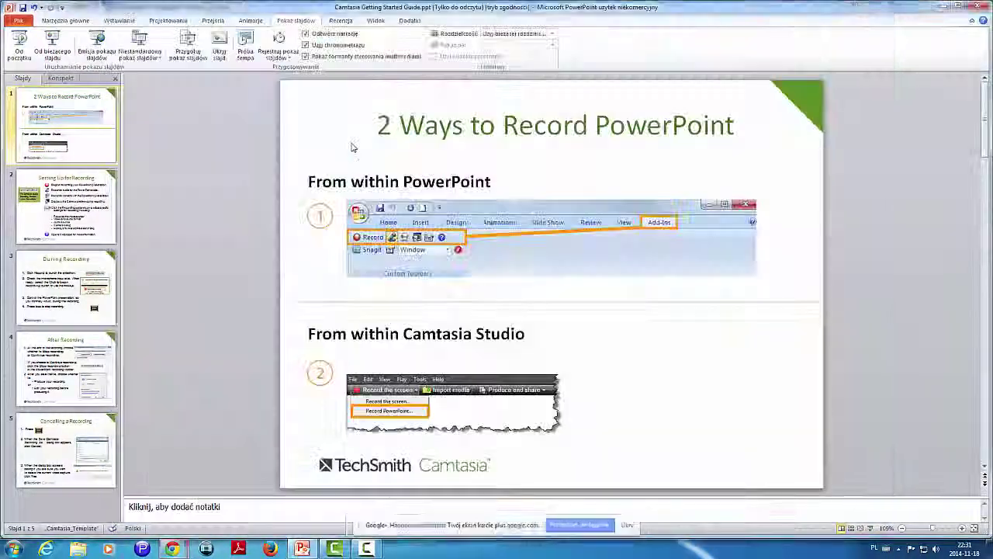
key("F5")
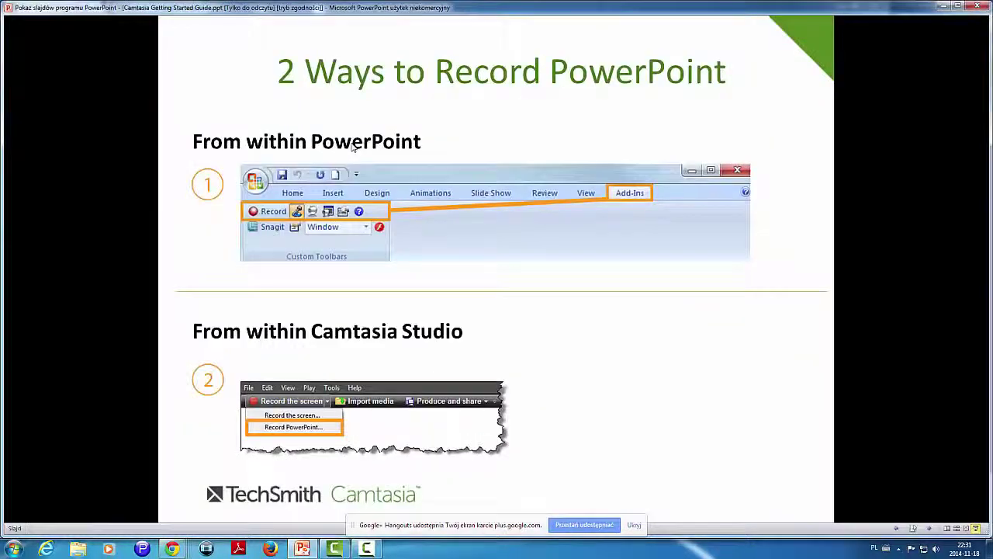
key("Right")
key("Right")
key("Right")
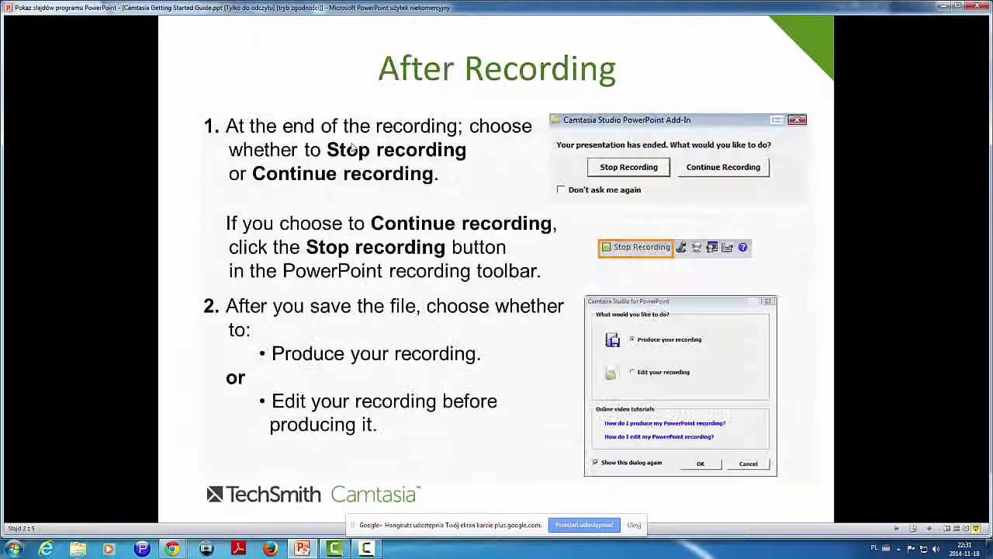
key("Right")
key("Right")
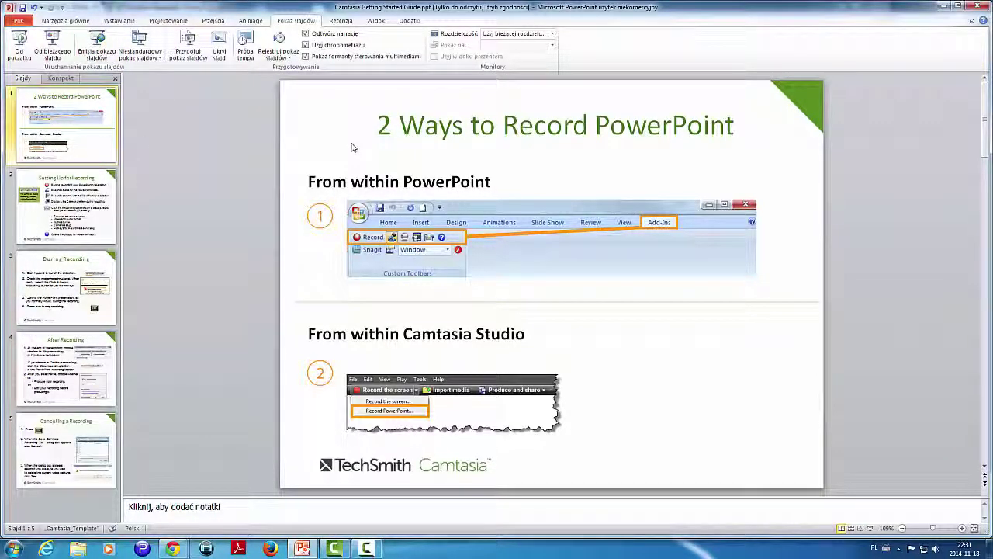
Open the broadcast's YouTube video link in a new browser tab
key("super+5")
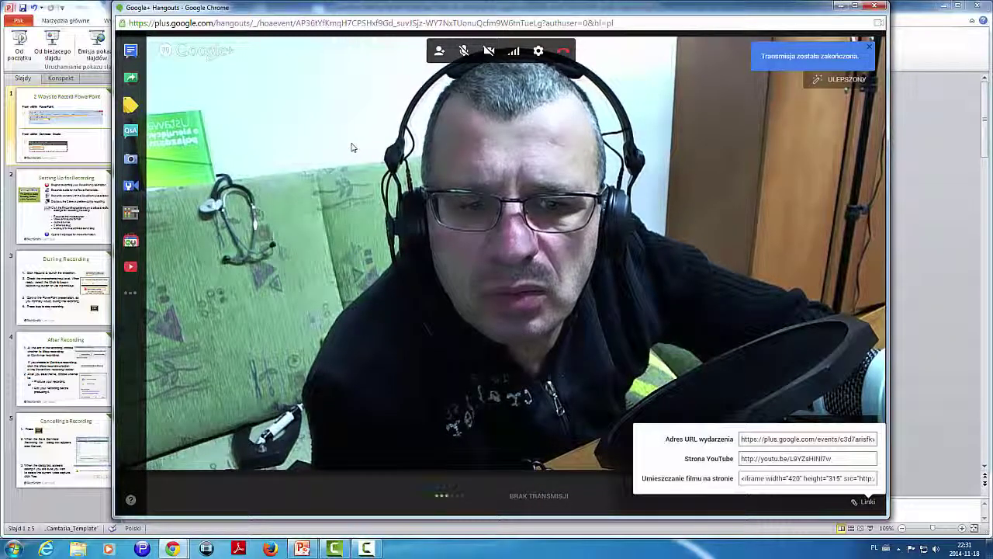
right_click(789, 459)
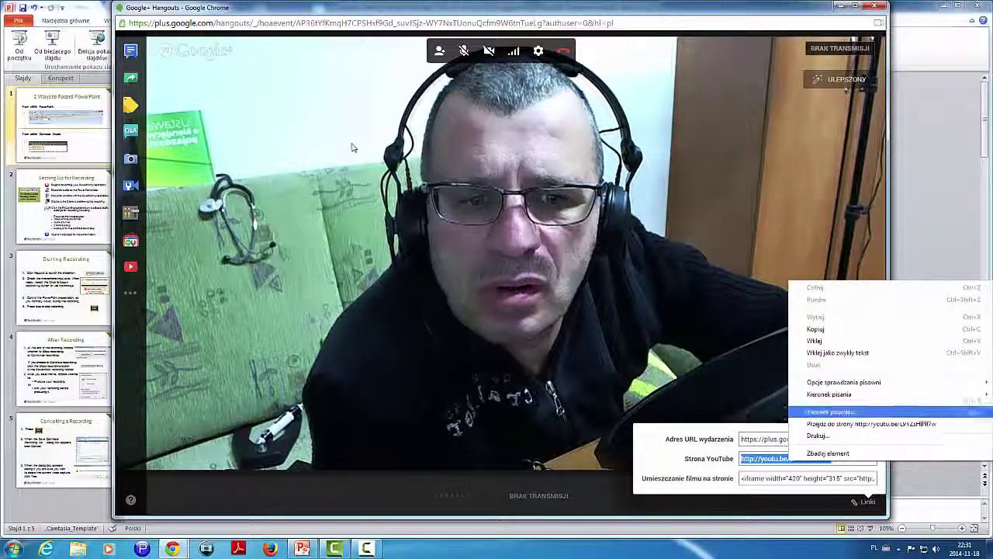
left_click(854, 423)
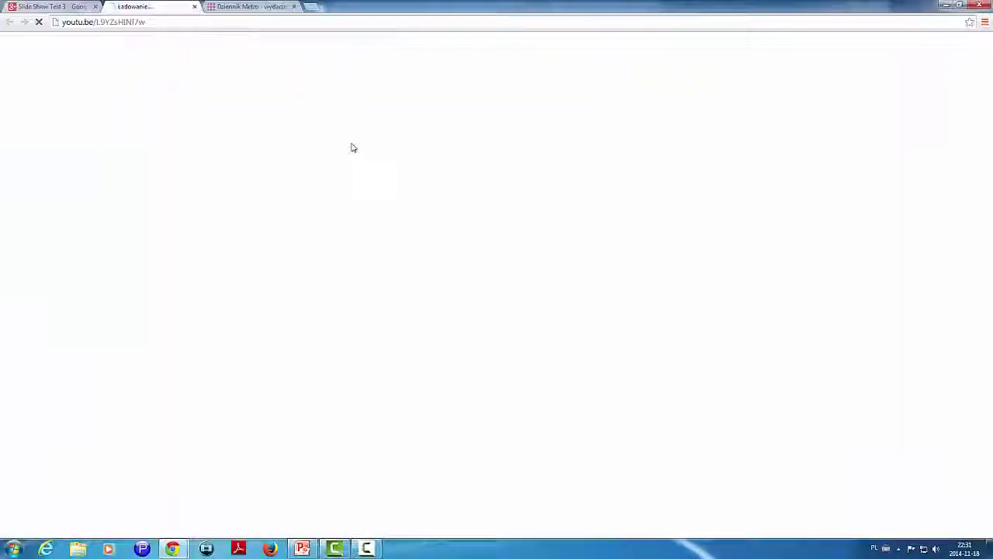